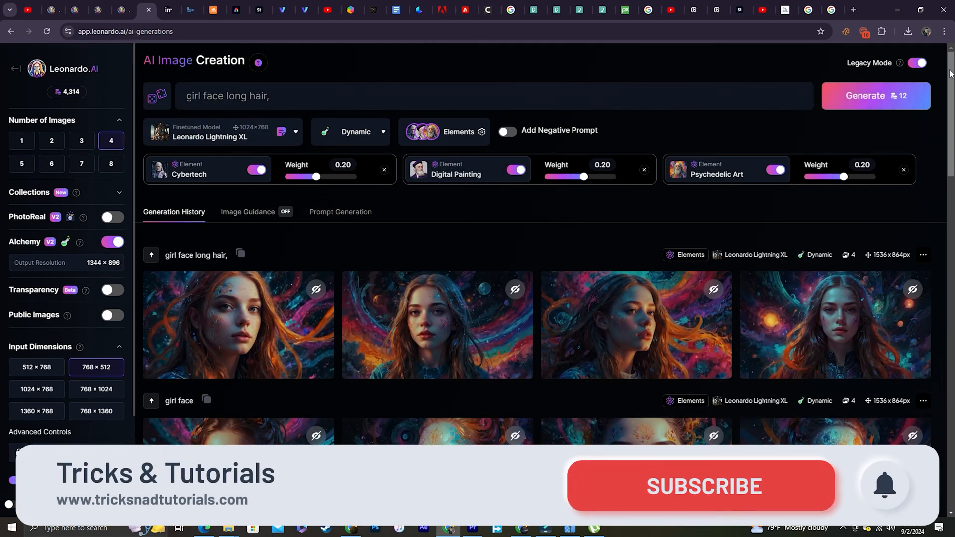
Turn off Legacy Mode, look over the available presets without changing the Anime preset, and set the image dimensions to 2:3
left_click(918, 62)
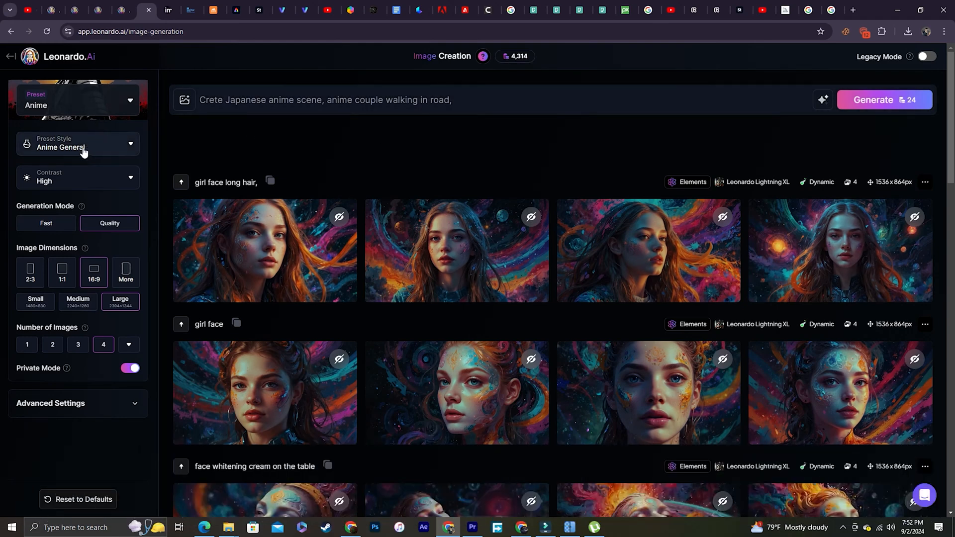
left_click(102, 107)
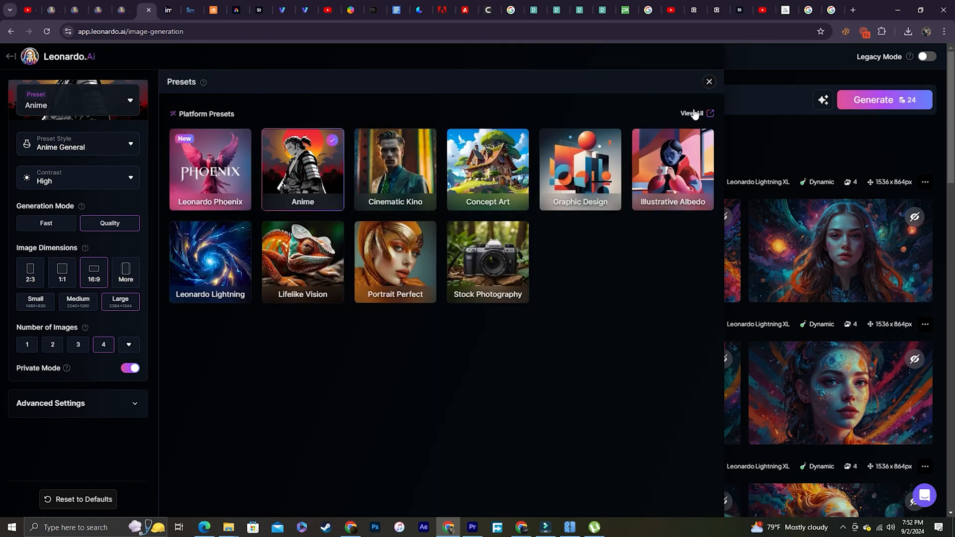
left_click(709, 83)
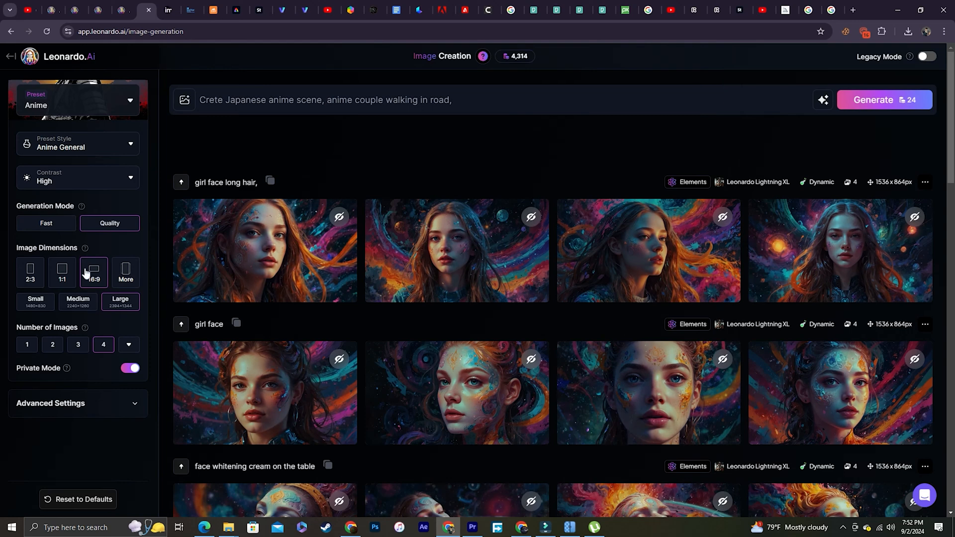
left_click(31, 275)
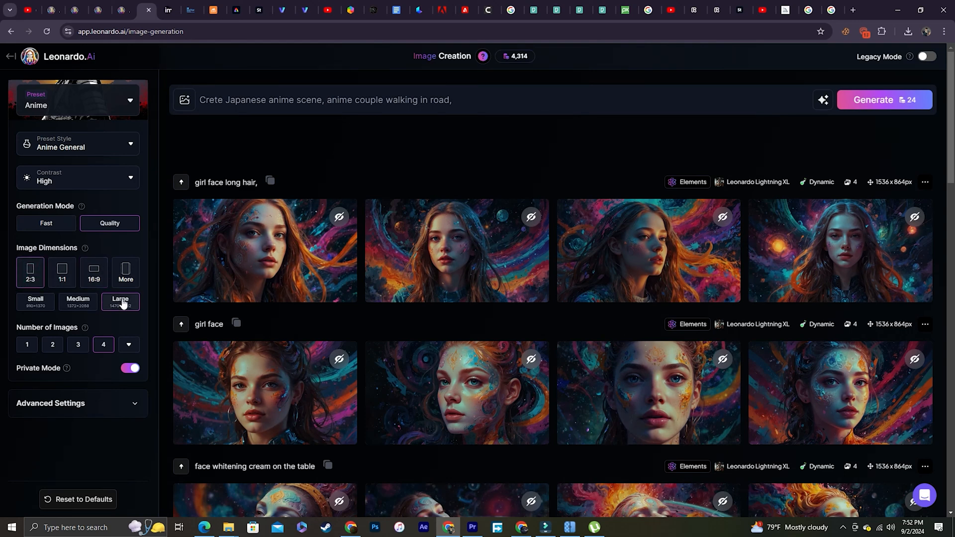
Replace the prompt with the copied description of a rainy countryside landscape with a small house on a mountain edge, and generate the images
left_click(244, 99)
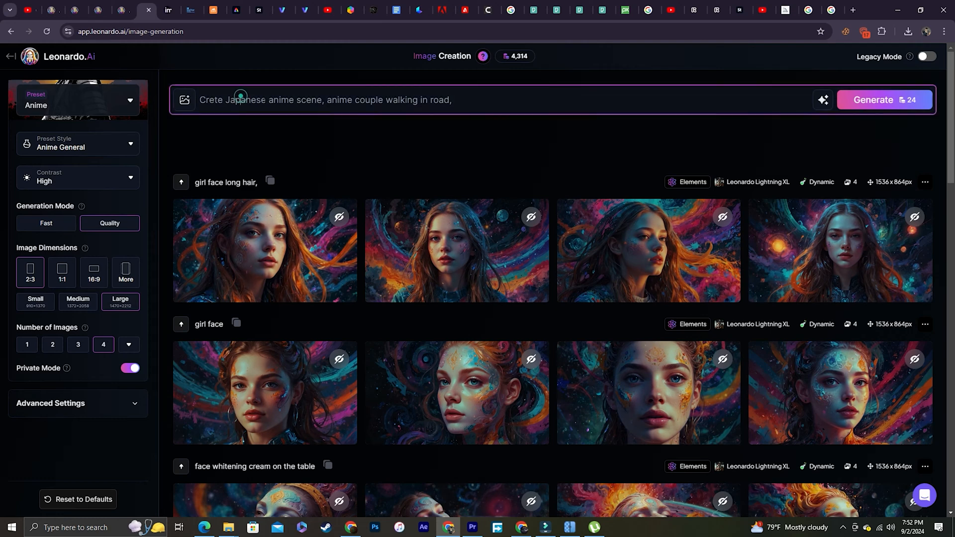
key("ctrl+a")
right_click(220, 103)
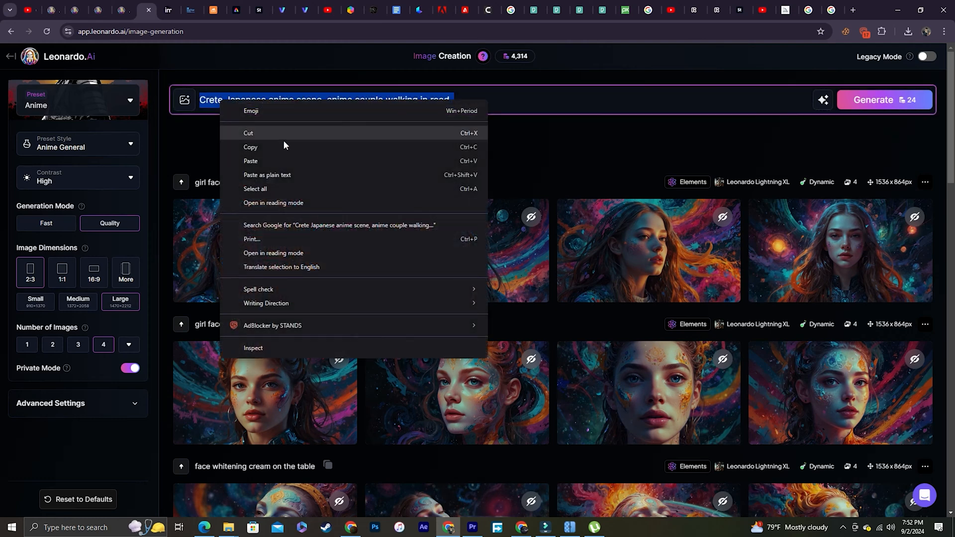
left_click(274, 160)
left_click(313, 176)
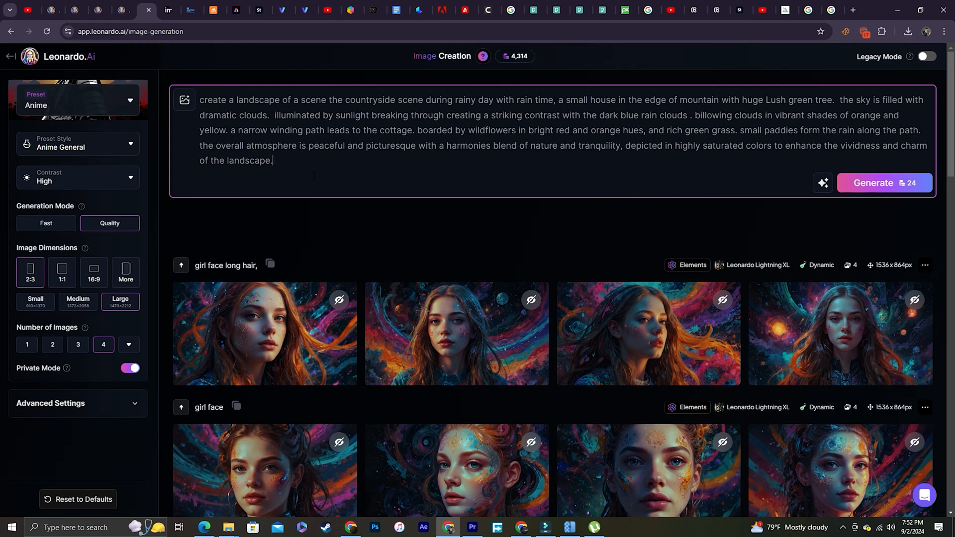
left_click(887, 181)
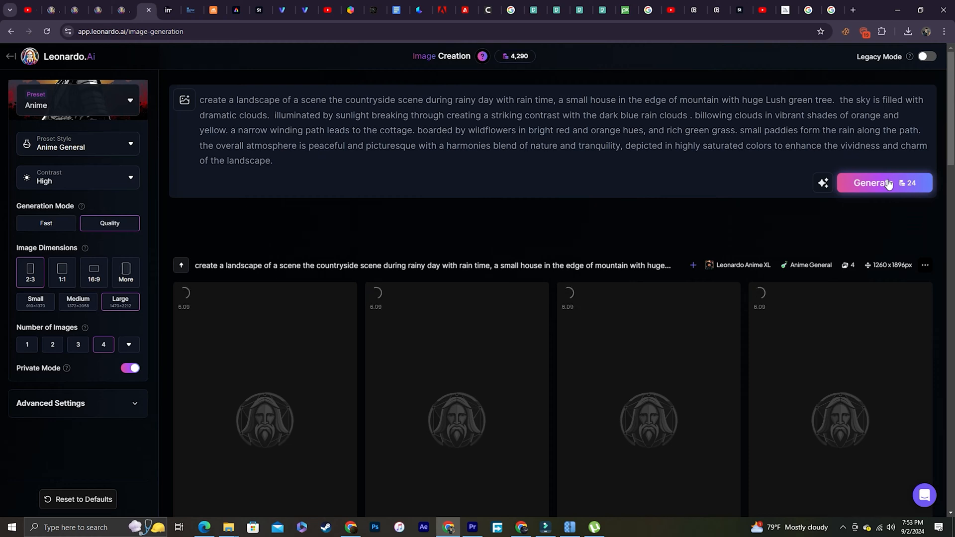
scroll(885, 182, "down", 1)
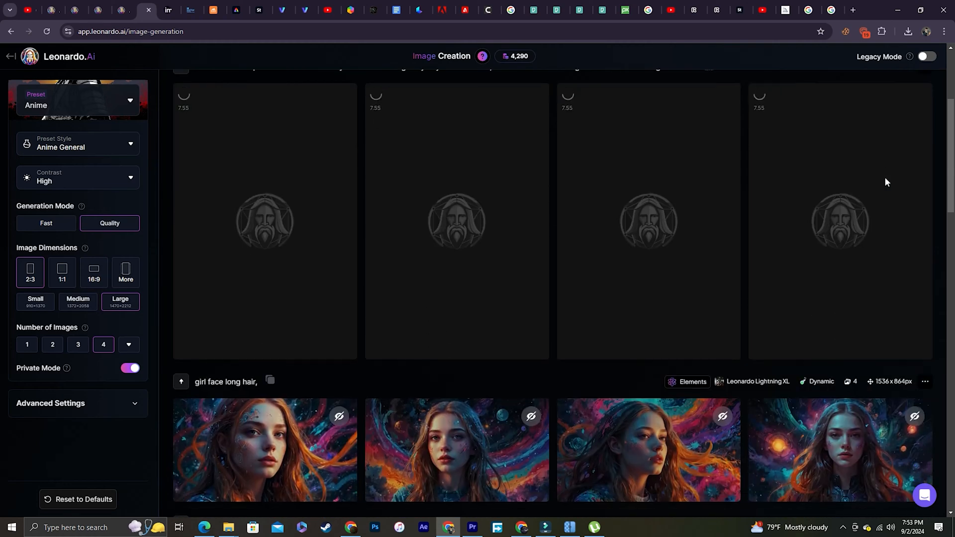
scroll(892, 172, "up", 3)
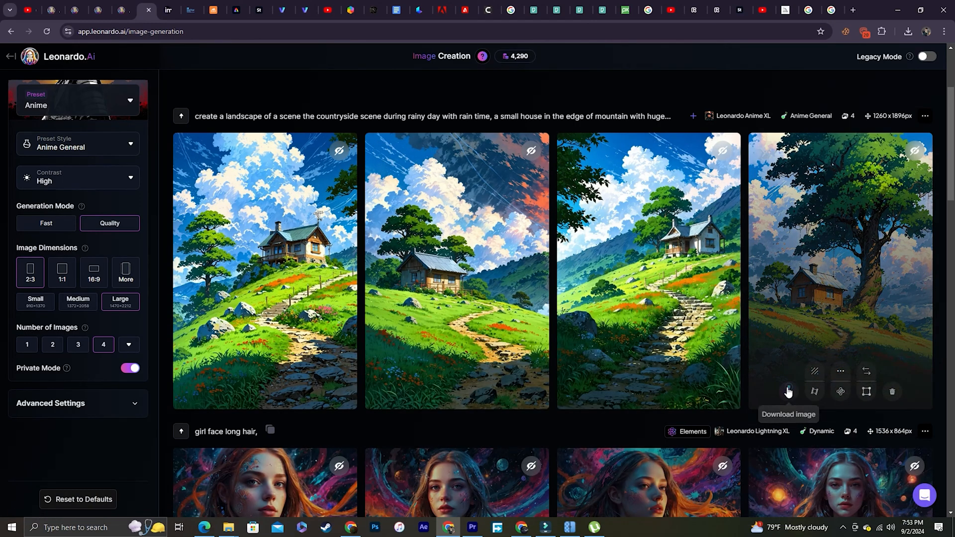
Download the fourth generated image, showing the house beside the large tree, and inspect the downloaded file in the image viewer before closing it
left_click(789, 391)
left_click(826, 62)
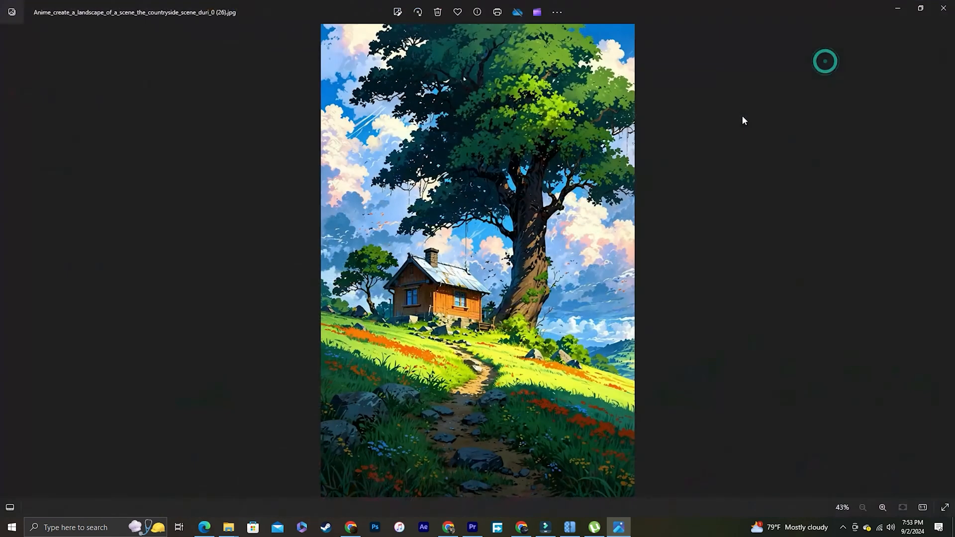
scroll(500, 216, "up", 1)
scroll(500, 216, "down", 3)
left_click(944, 8)
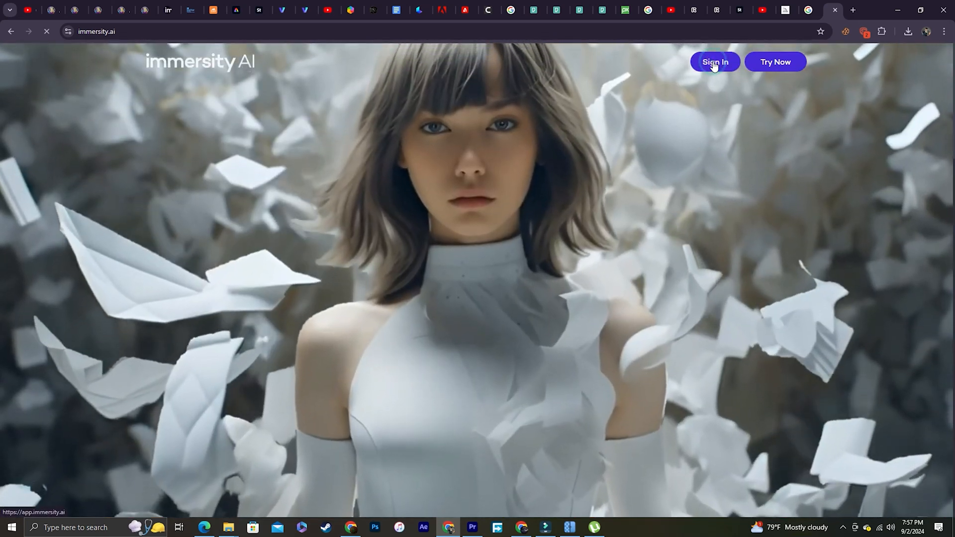
Sign in to Immersity AI, exit the guided tour and check the account's credits
left_click(714, 62)
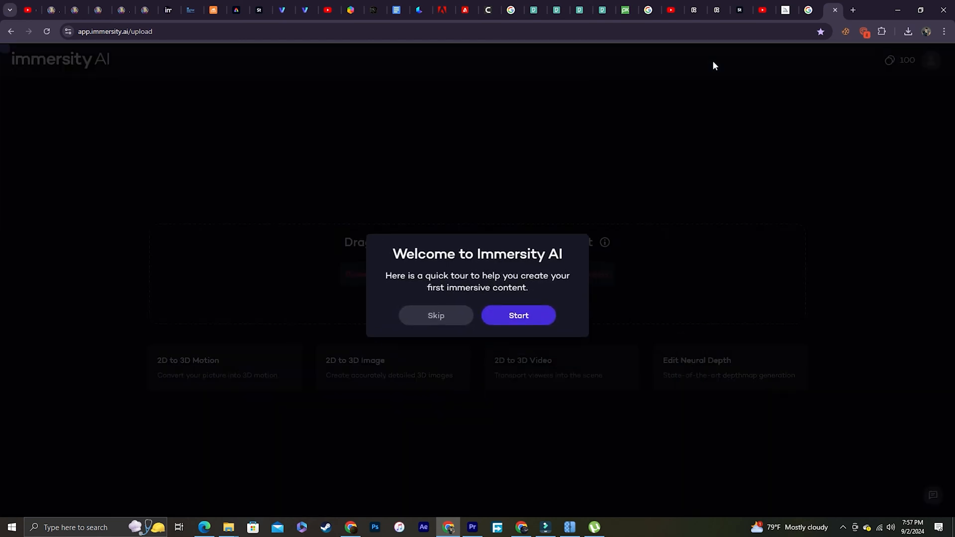
left_click(435, 318)
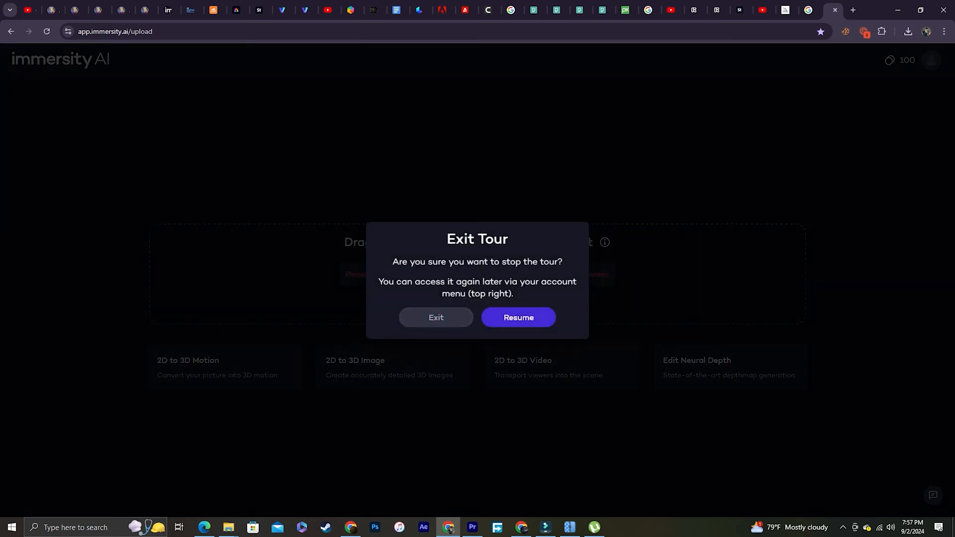
left_click(445, 319)
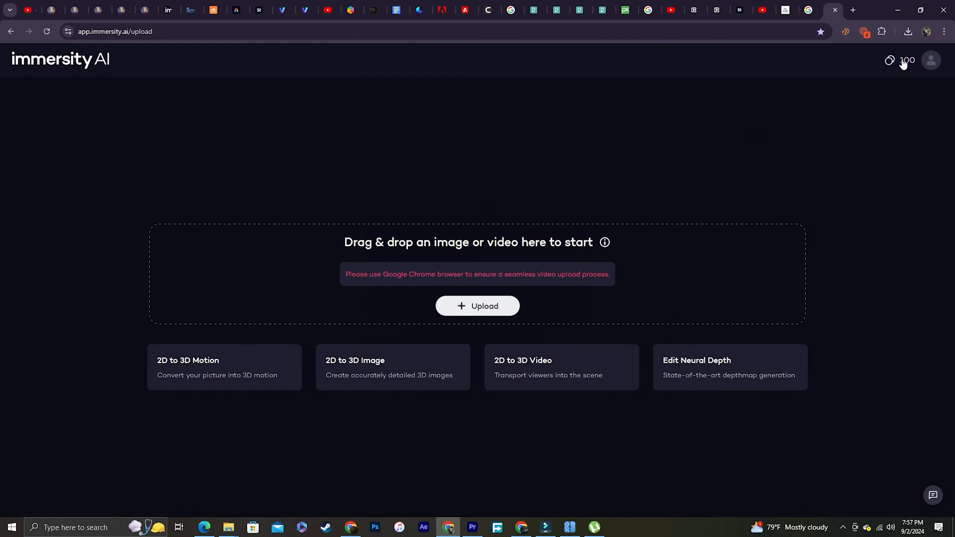
left_click(931, 61)
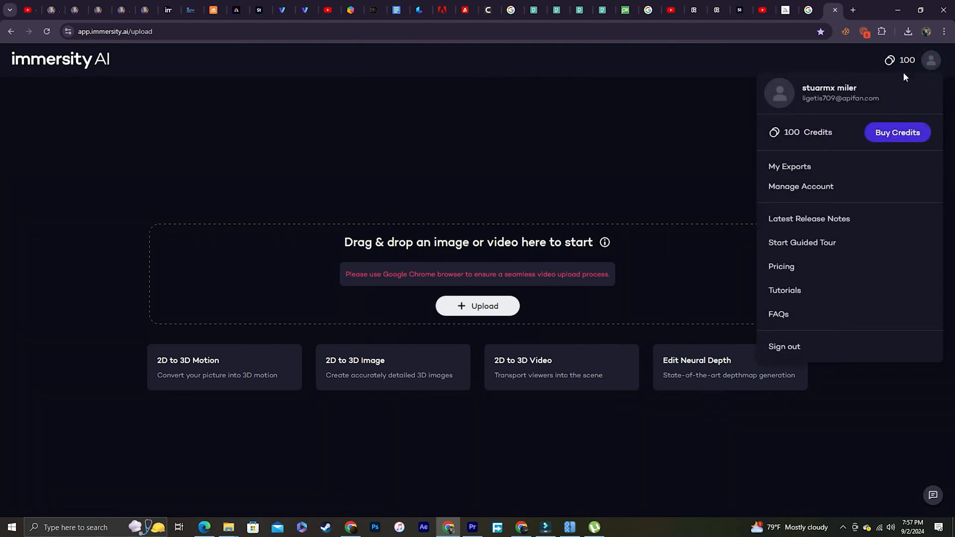
left_click(932, 64)
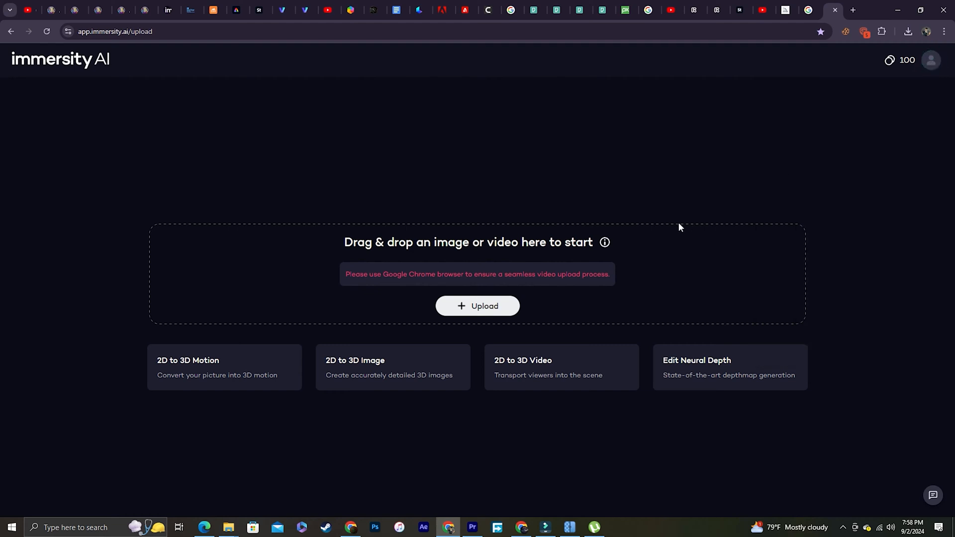
Upload the image Anime_create_a_landscape_of_a_scene_the_countryside_scene_duri_0 (26) from the Downloads folder
left_click(470, 312)
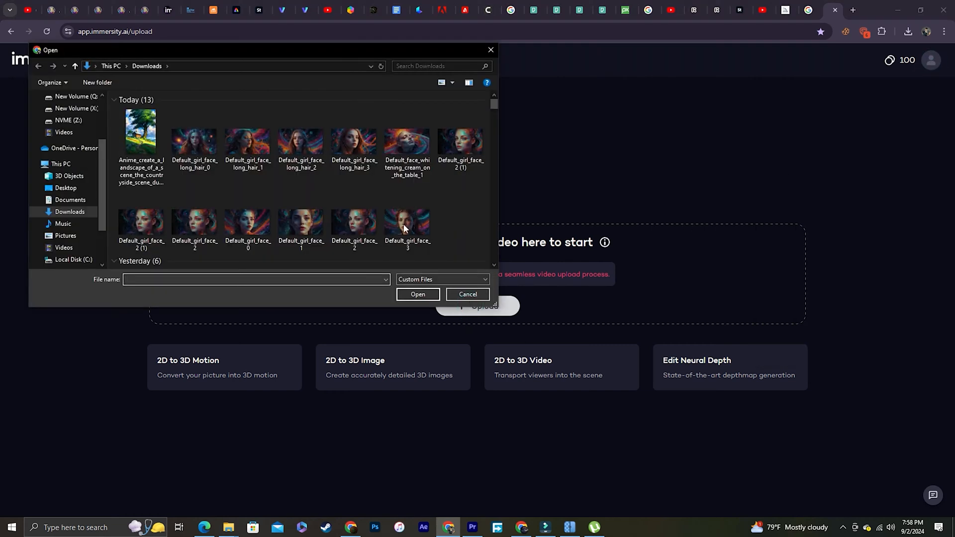
left_click(140, 134)
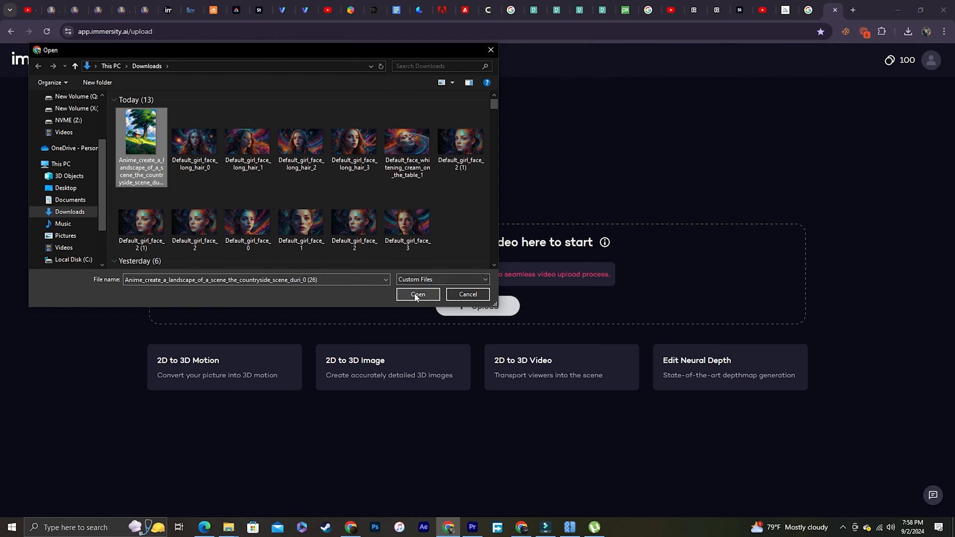
left_click(417, 295)
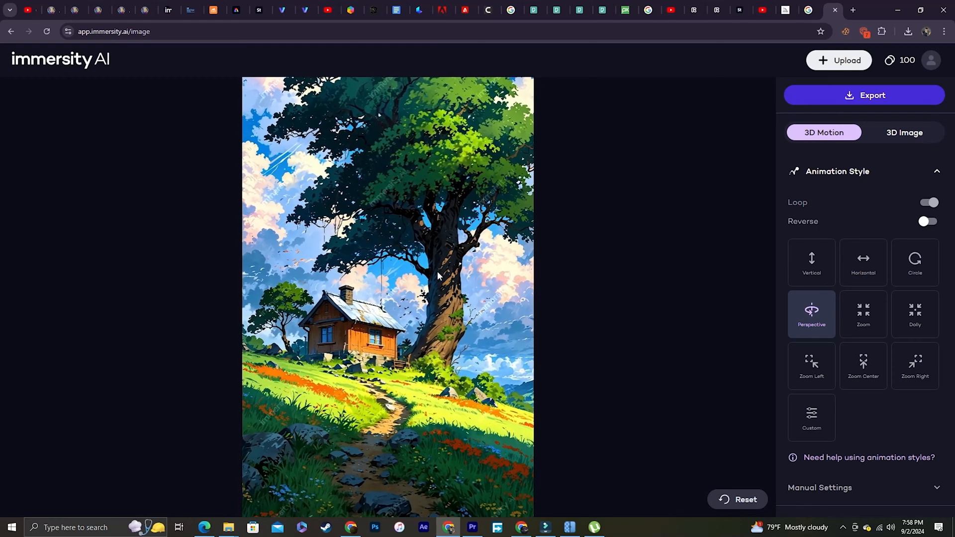
Preview the Vertical and reversed Horizontal animation styles, and set the animation style to Circle
left_click(804, 267)
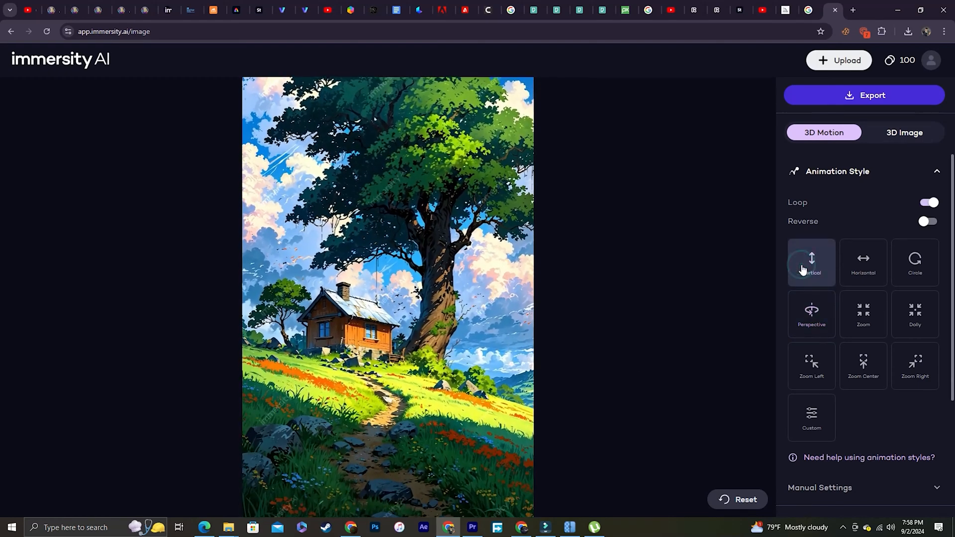
left_click(863, 268)
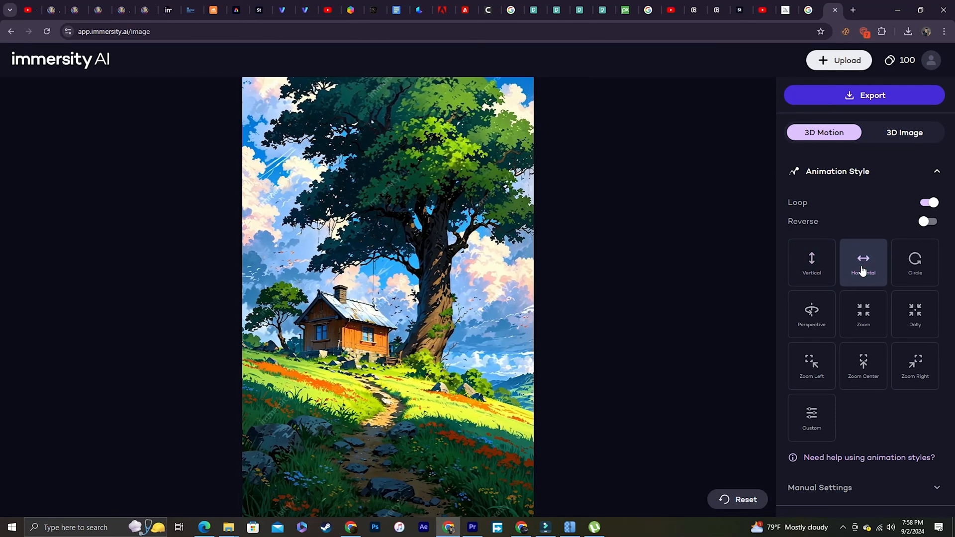
left_click(930, 222)
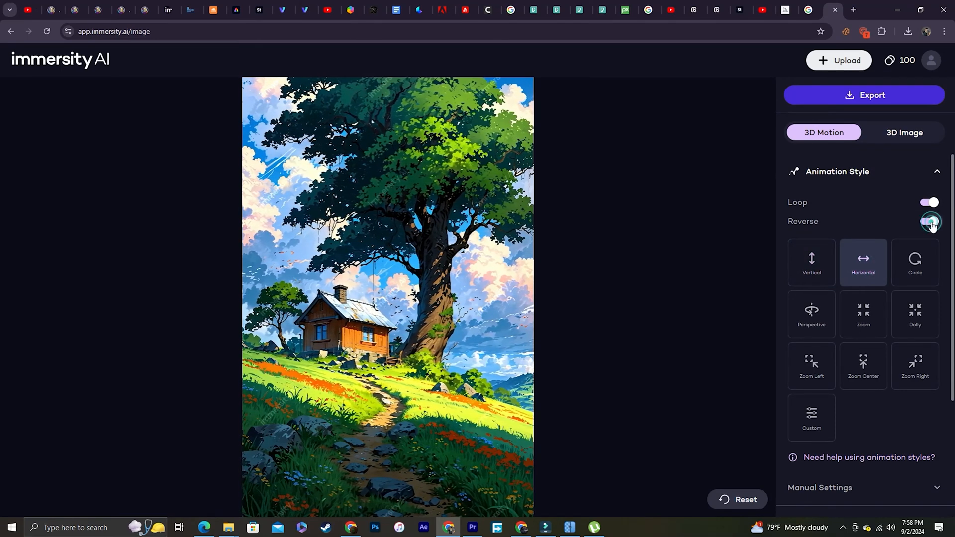
left_click(923, 281)
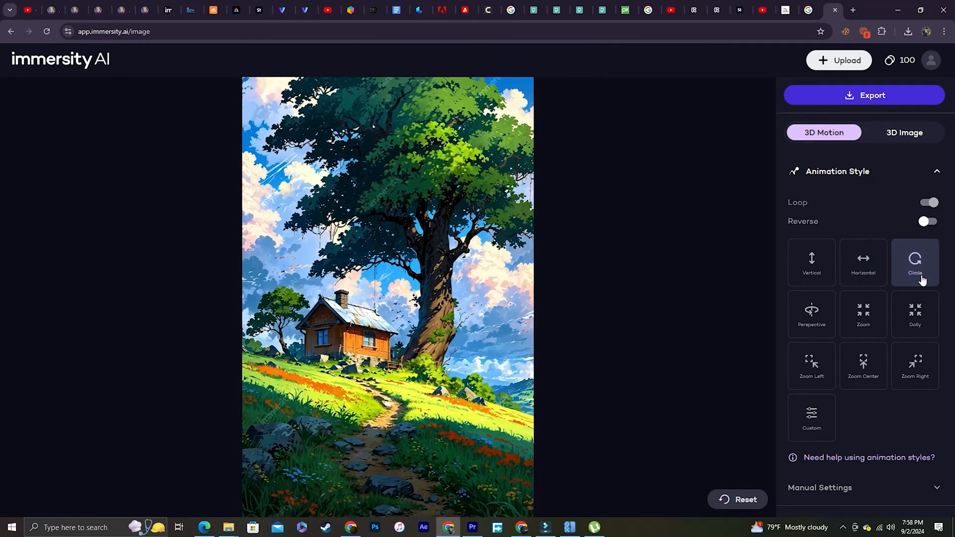
Set the amount of motion to 27% and open the animation length setting
scroll(882, 318, "down", 4)
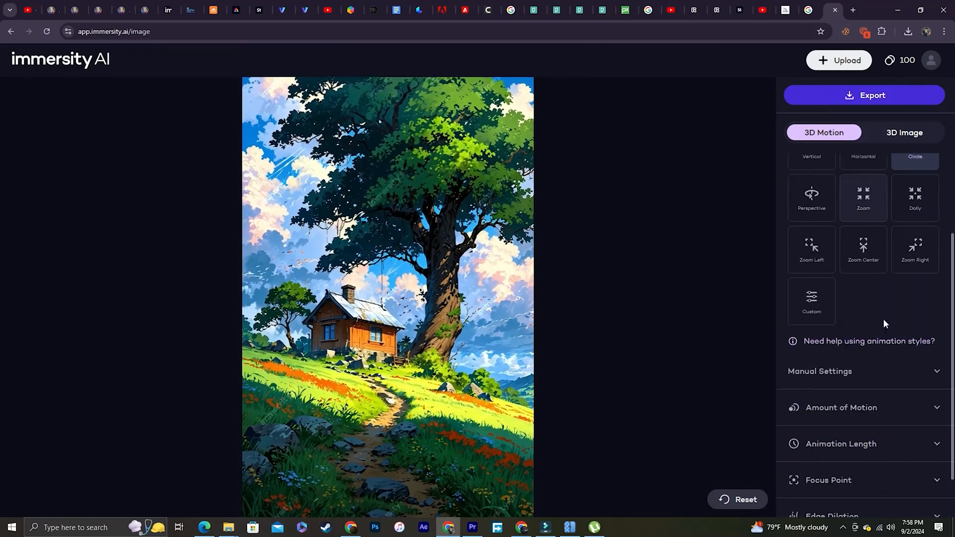
left_click(883, 355)
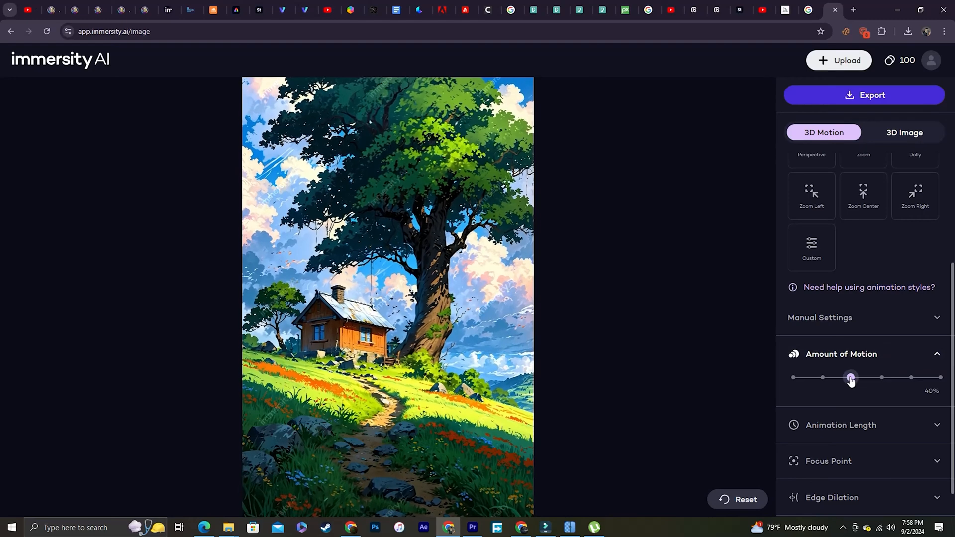
mouse_move(851, 381)
left_mouse_down()
mouse_move(939, 379)
mouse_move(825, 382)
mouse_move(841, 381)
mouse_move(832, 381)
left_mouse_up()
scroll(838, 379, "down", 1)
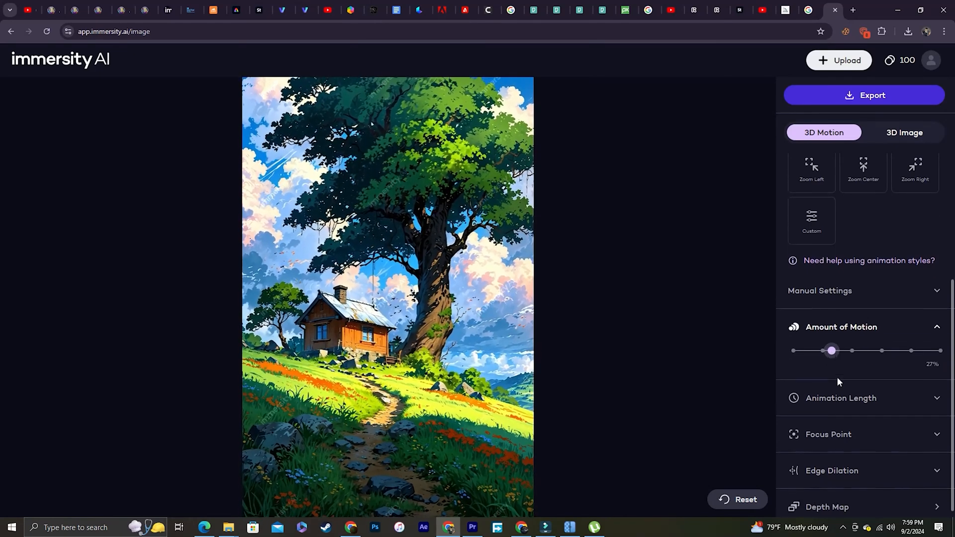
left_click(892, 401)
scroll(891, 398, "down", 1)
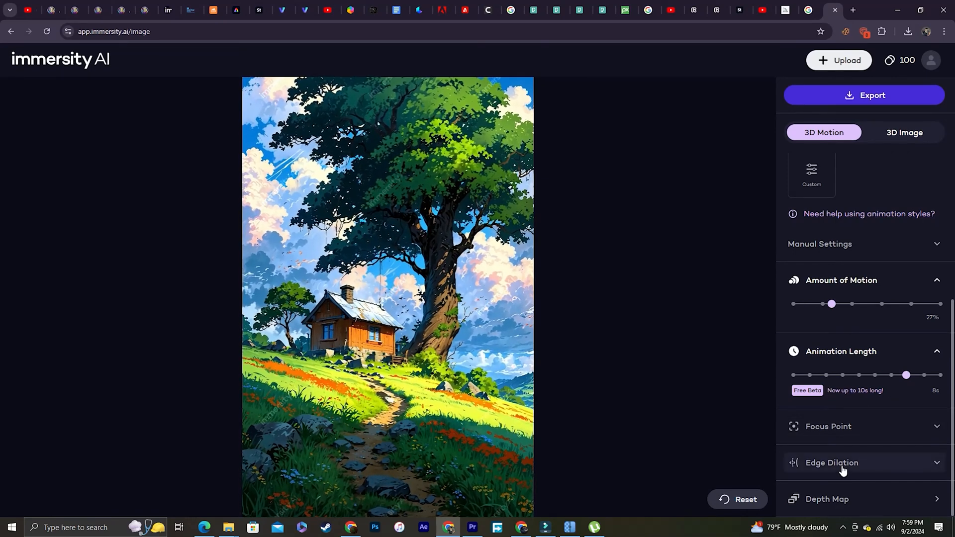
scroll(857, 462, "up", 5)
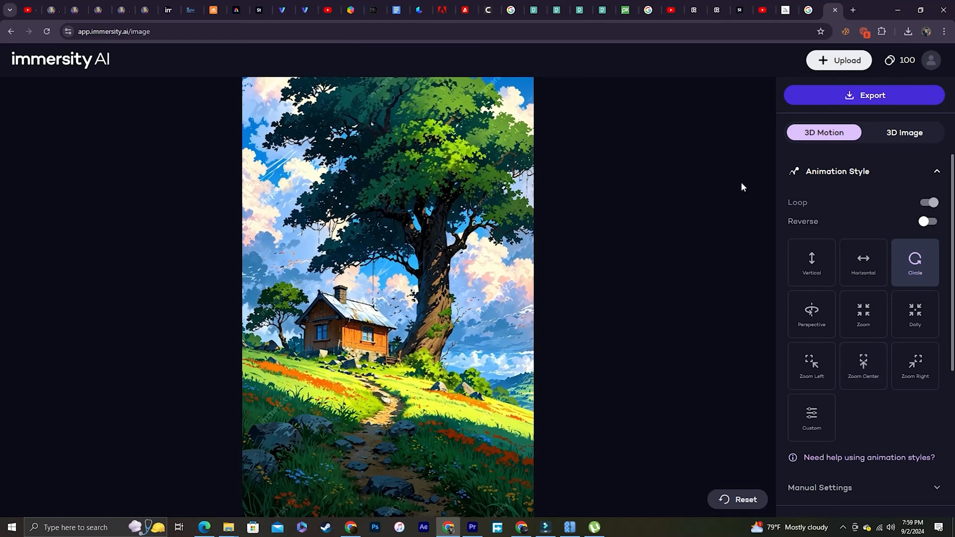
Start exporting the animation with MP4 3D Motion as the format and continue to the export size options
left_click(847, 96)
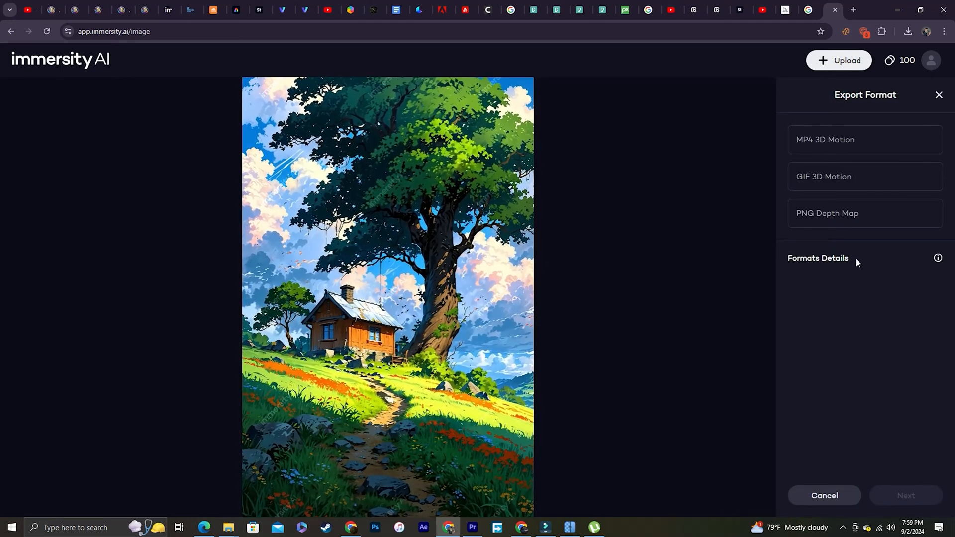
left_click(828, 143)
left_click(828, 144)
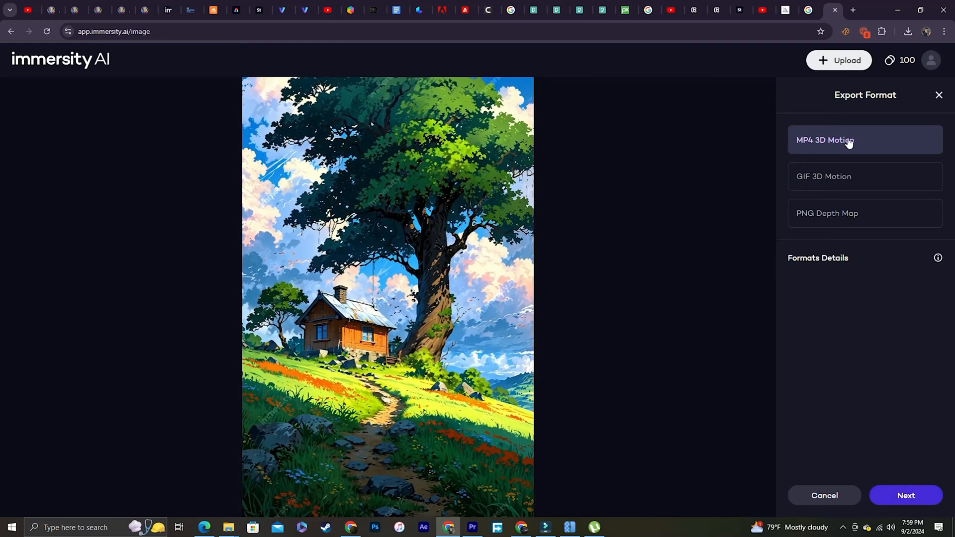
left_click(908, 497)
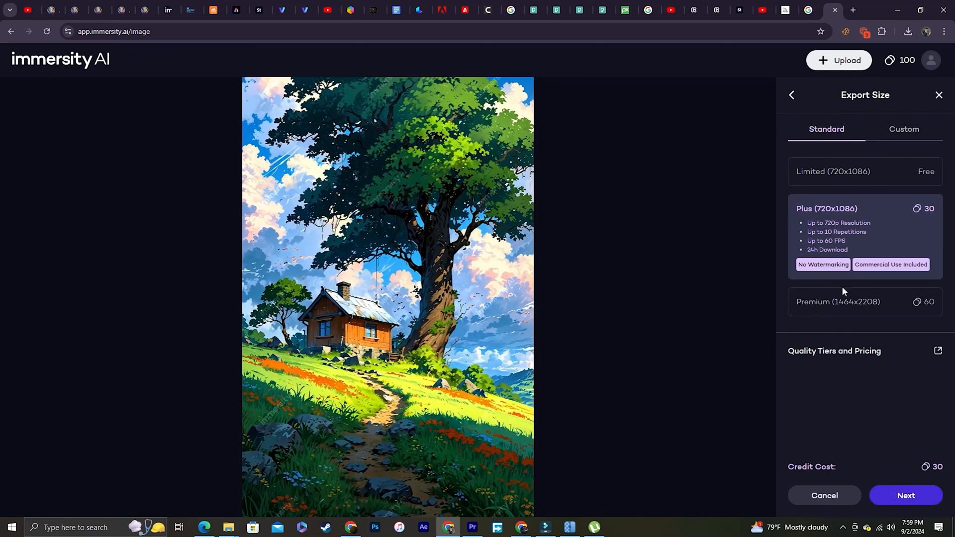
Compare the Premium (1464x2208) and Limited (720x1086) export sizes, and return to Plus (720x1086)
left_click(831, 305)
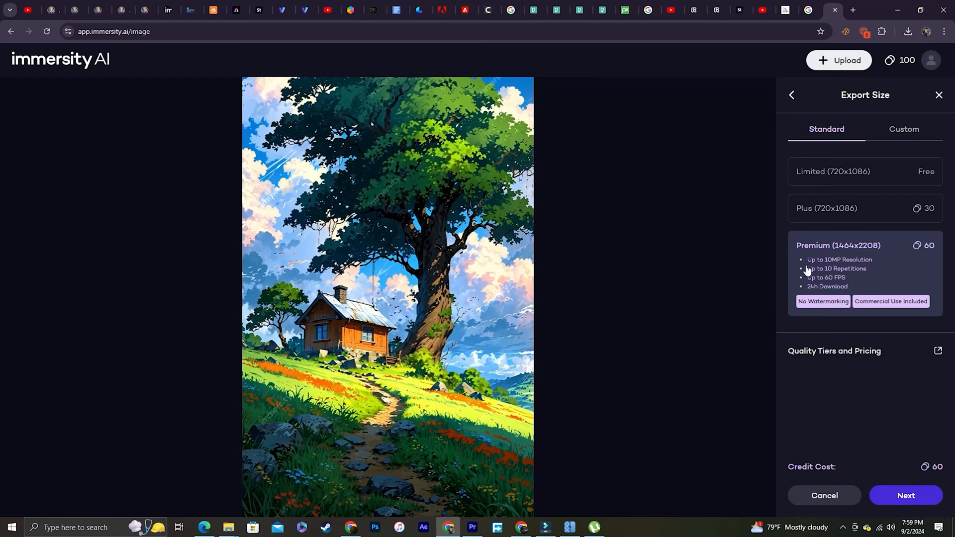
left_click(821, 174)
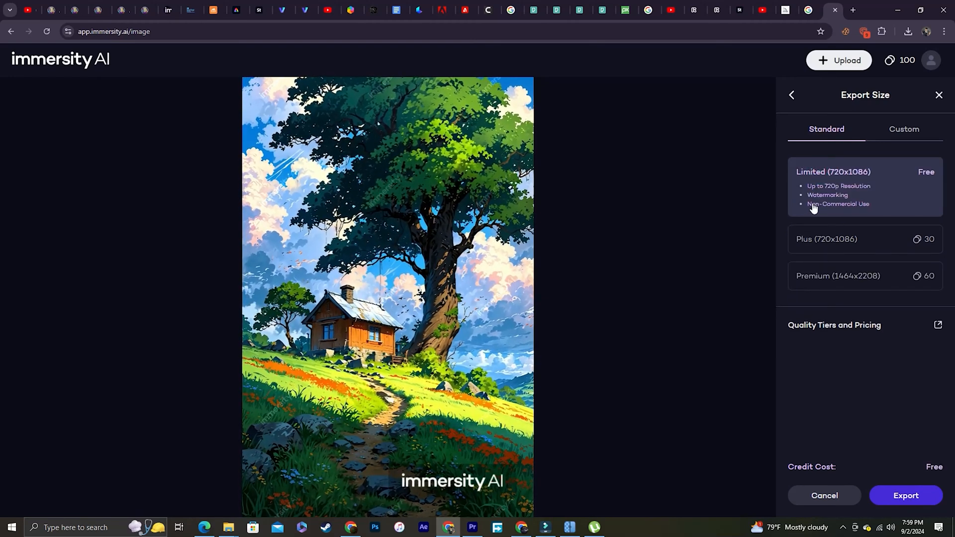
left_click(836, 245)
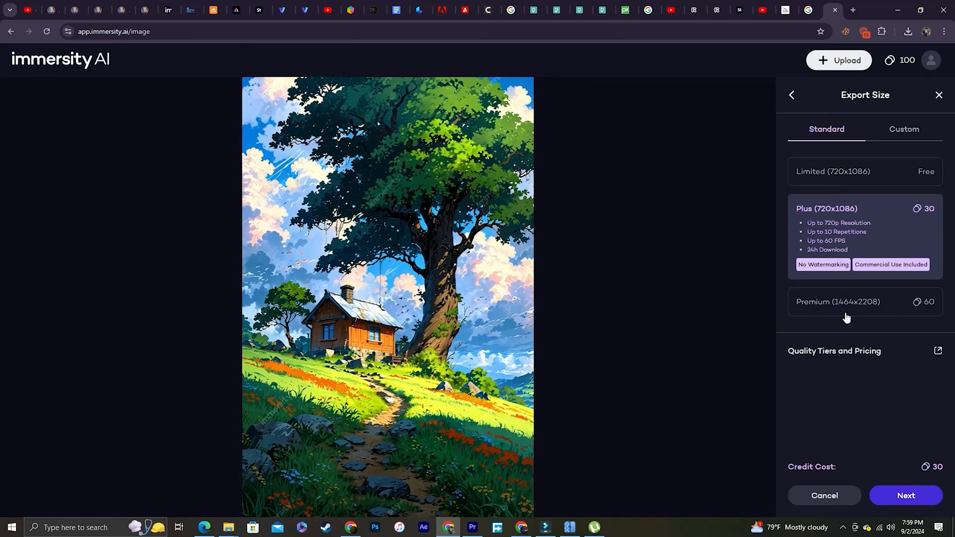
Export the animation at the Premium (1464x2208) size with the frame rate set to 60 FPS
left_click(836, 303)
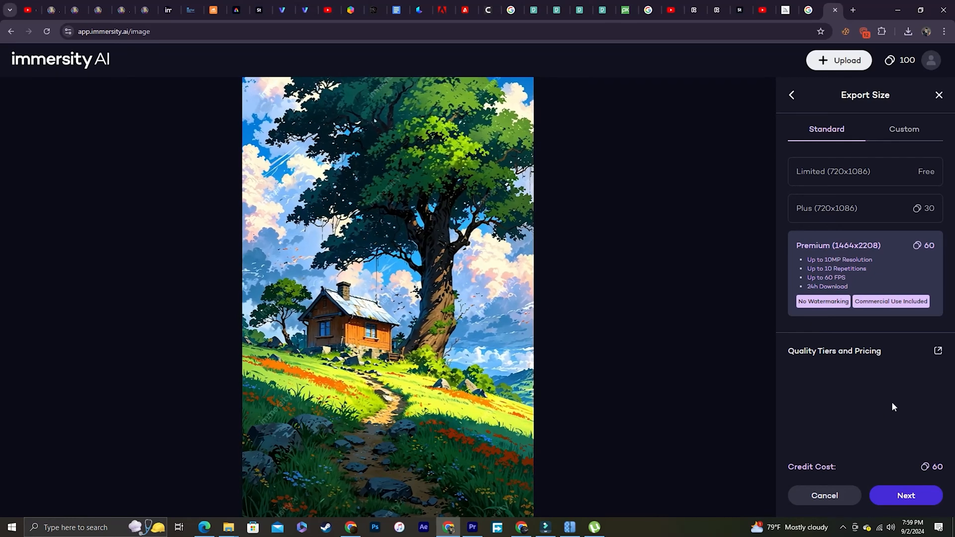
left_click(910, 495)
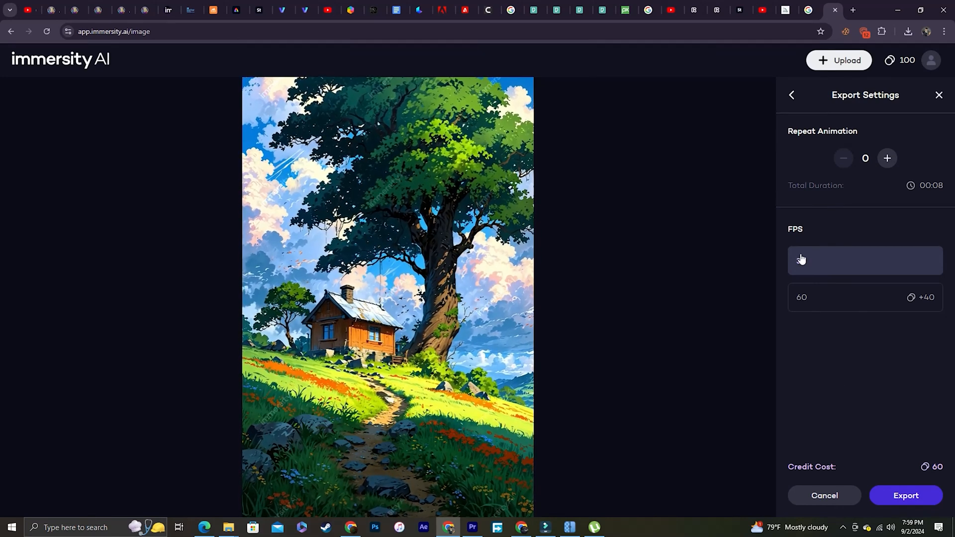
left_click(811, 297)
left_click(828, 263)
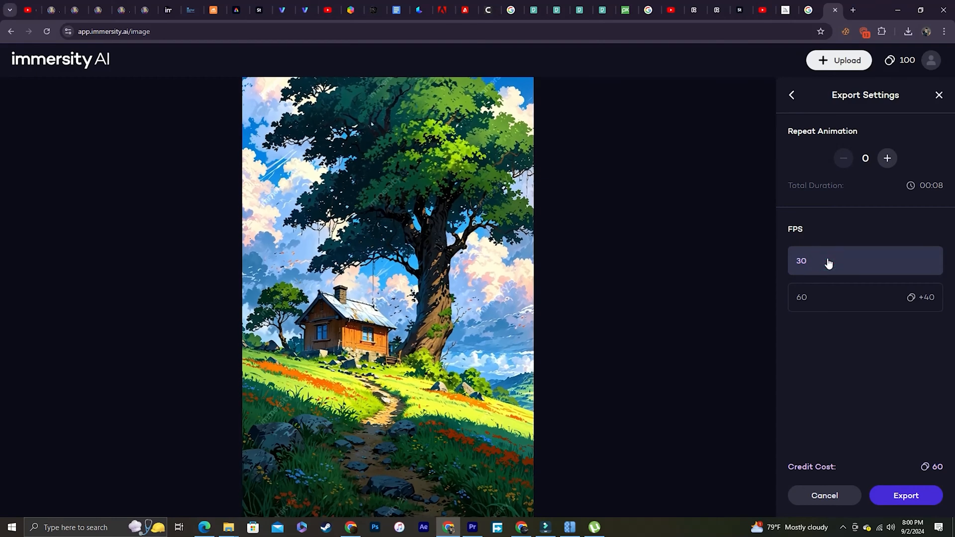
left_click(835, 308)
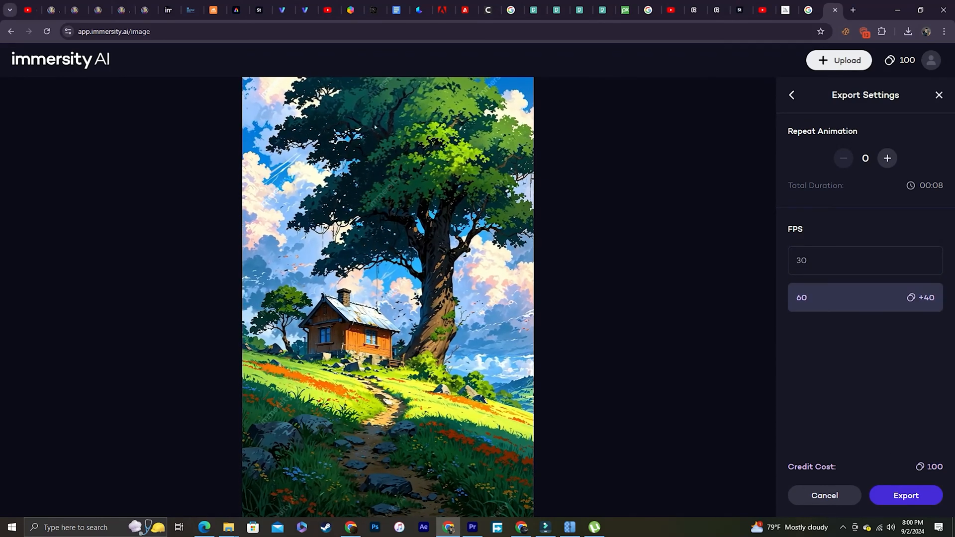
left_click(904, 504)
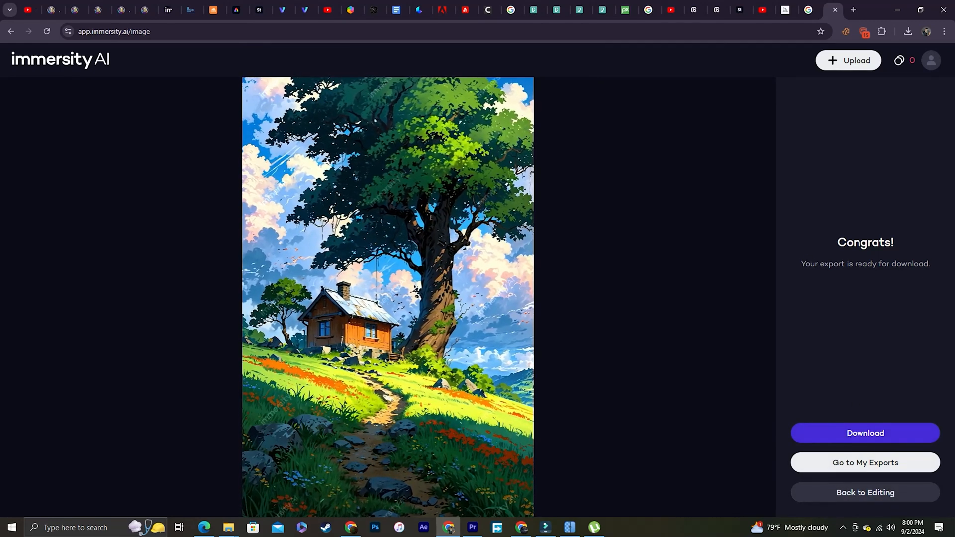
Download the exported MP4 through Free Download Manager and open the video from its download folder for playback
left_click(863, 431)
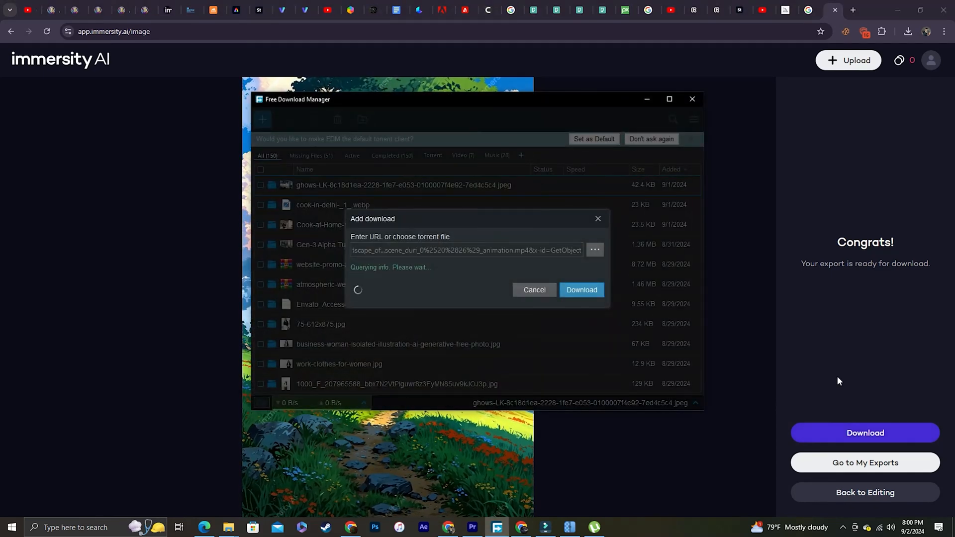
left_click(590, 306)
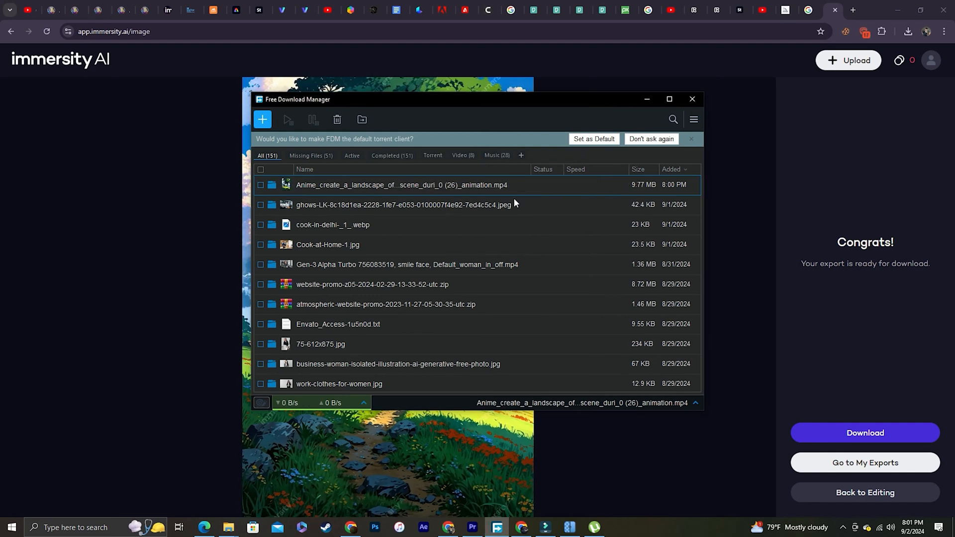
left_click(272, 185)
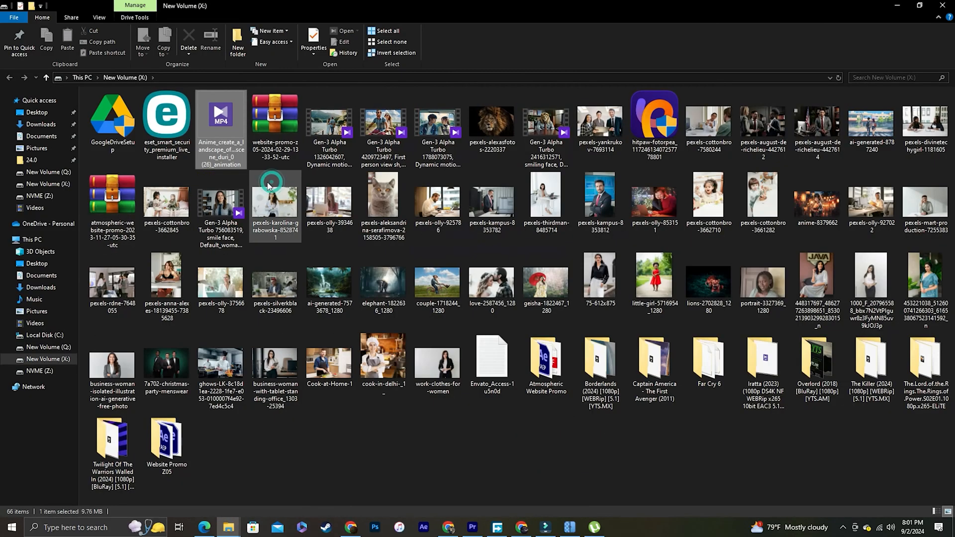
double_click(218, 121)
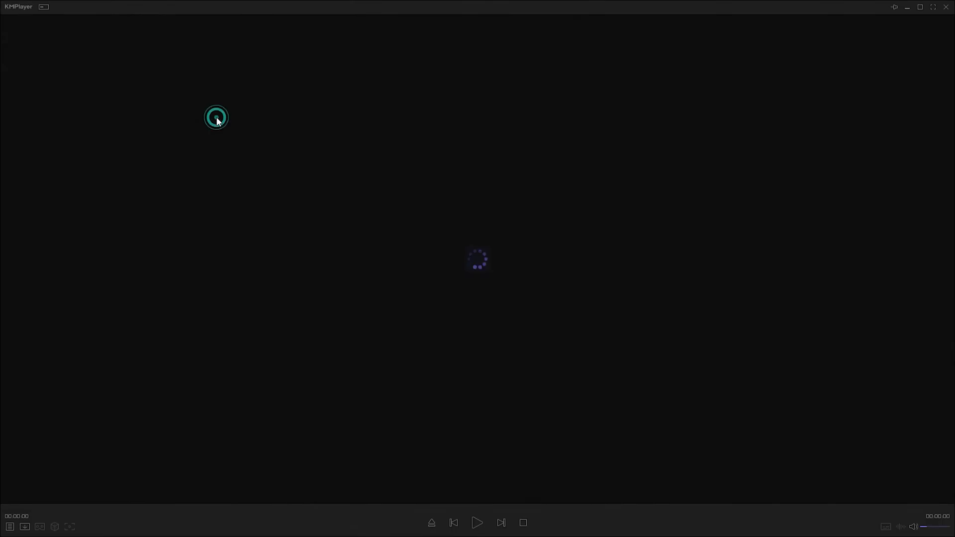